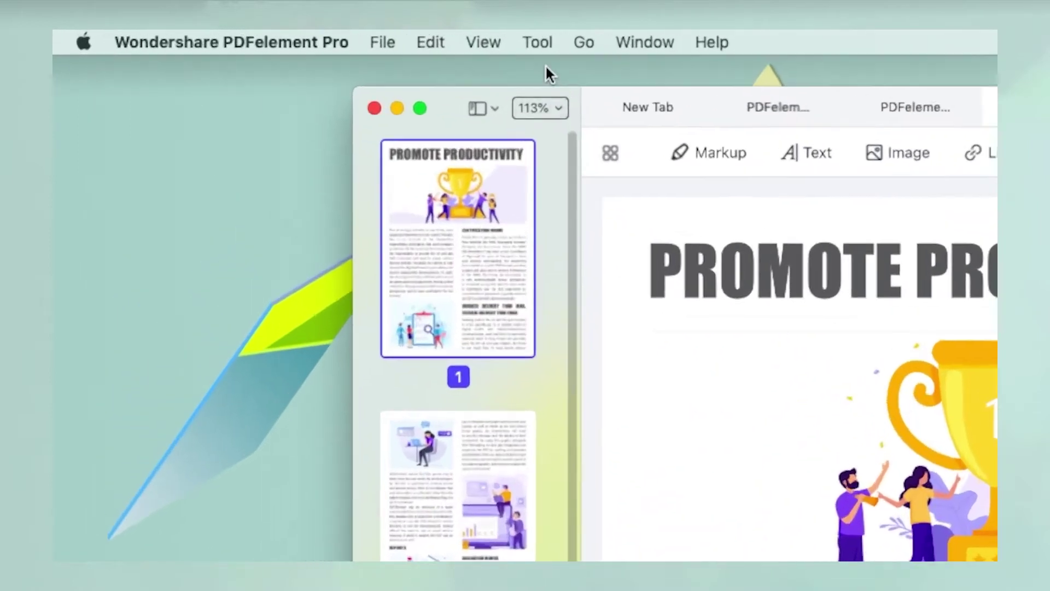
# - Set Batch Process to Add Watermark and add the three opened PDFs to the list
pyautogui.click(331, 37)
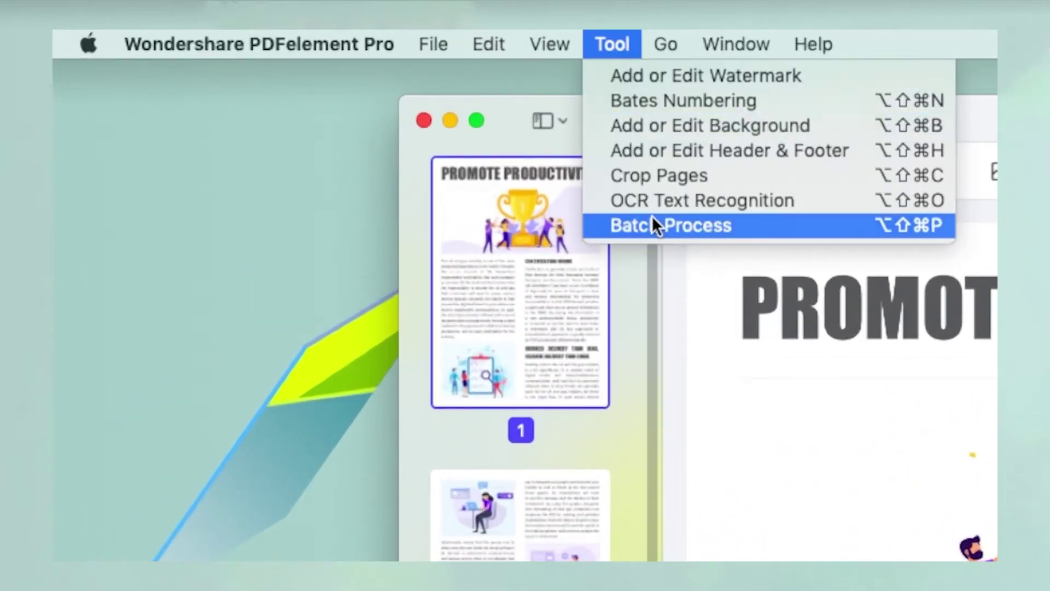
pyautogui.click(765, 229)
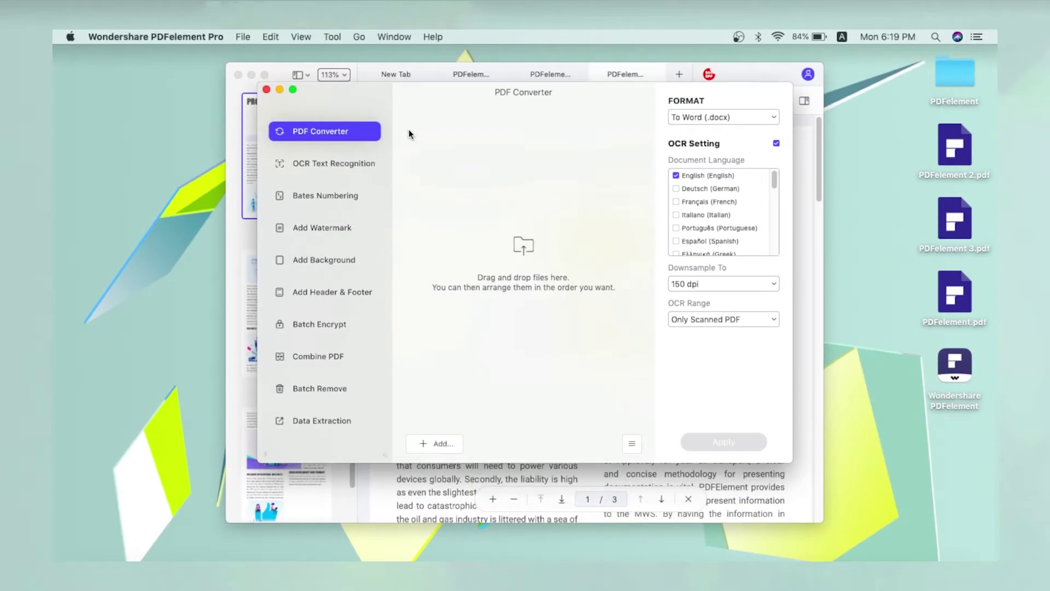
pyautogui.click(354, 230)
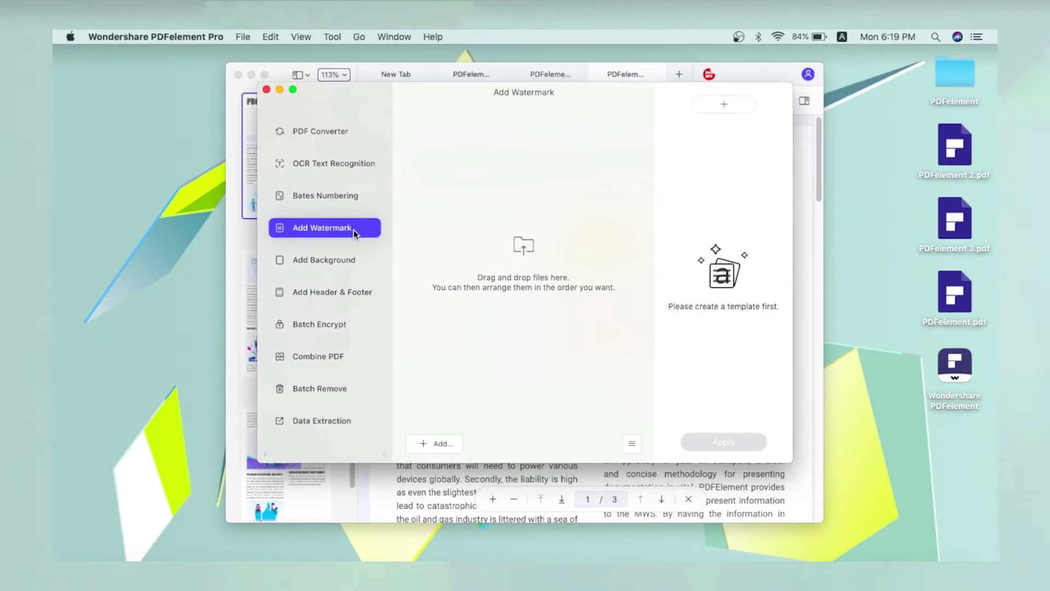
pyautogui.click(431, 448)
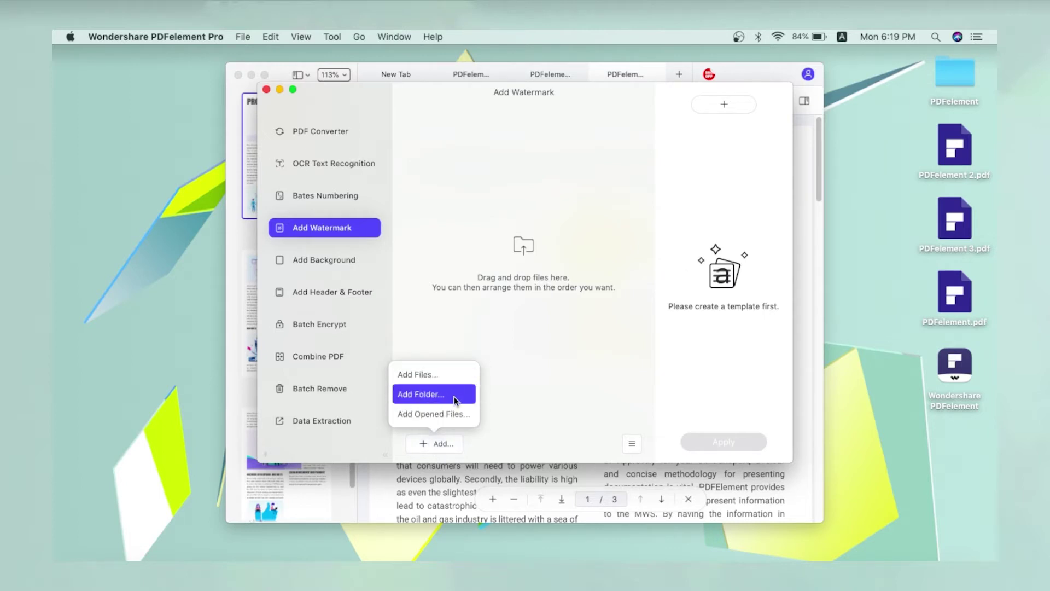
pyautogui.click(470, 416)
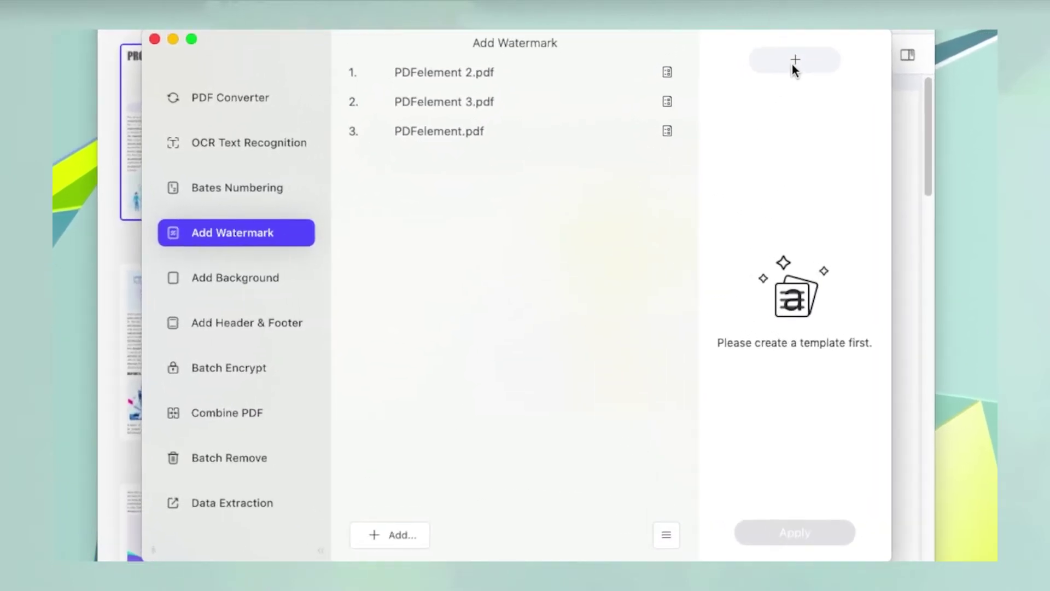
# - Save a new text watermark template reading 'PDFelement' with 45° rotation
pyautogui.click(793, 60)
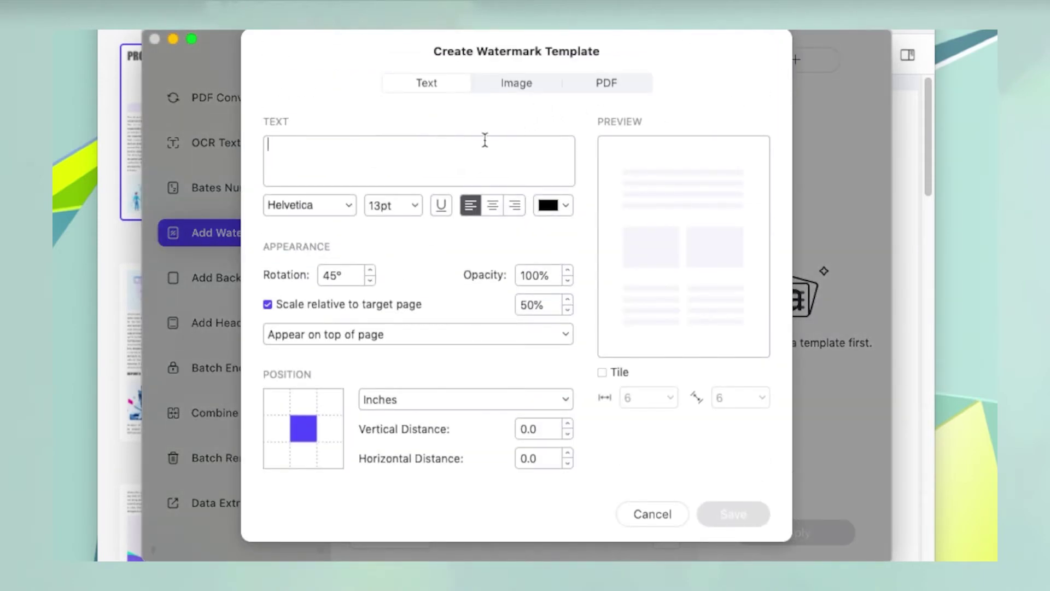
pyautogui.write('PDFelement')
pyautogui.click(461, 401)
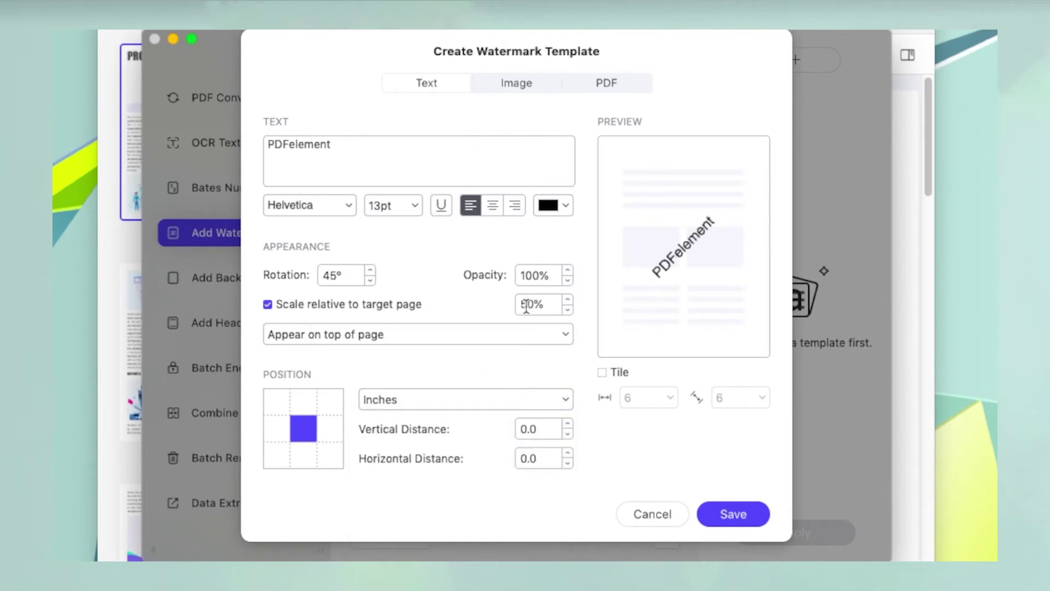
pyautogui.click(742, 517)
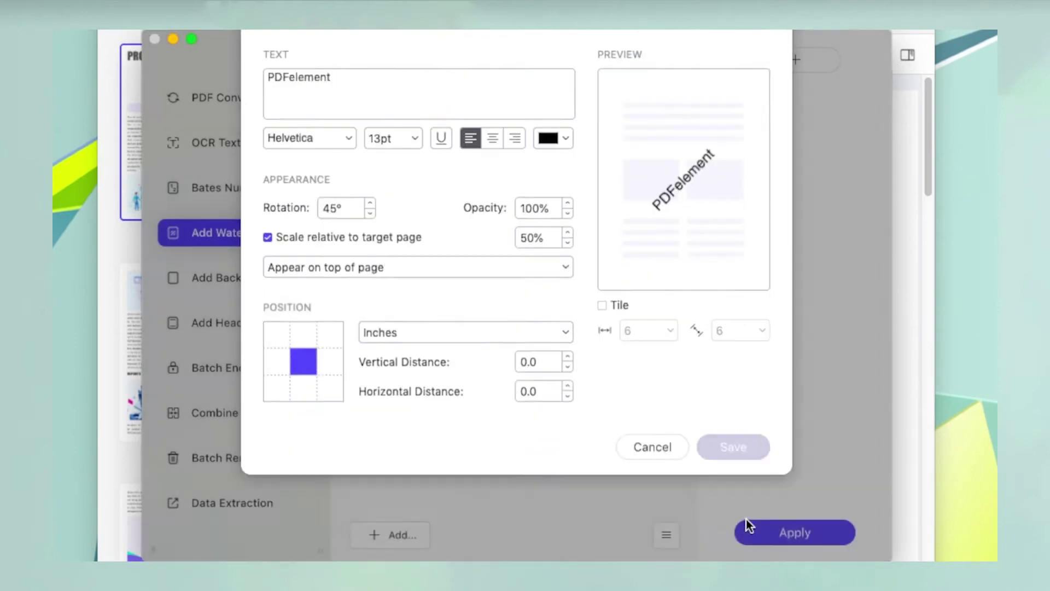
pyautogui.moveTo(795, 164)
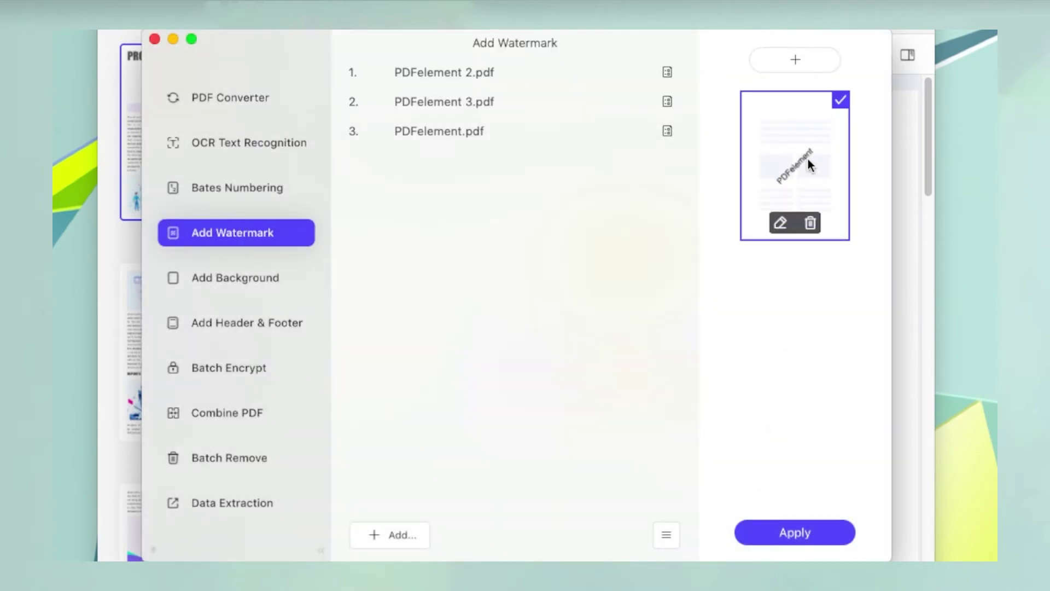
# - Apply the 'PDFelement' watermark to the three queued PDFs, saving output to the Desktop
pyautogui.click(819, 532)
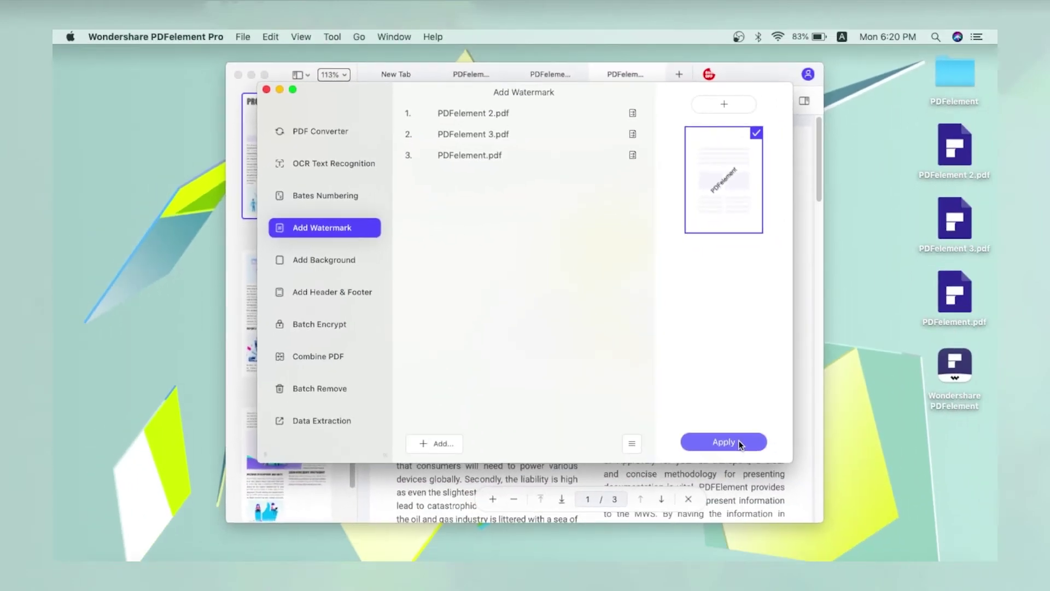
pyautogui.click(739, 440)
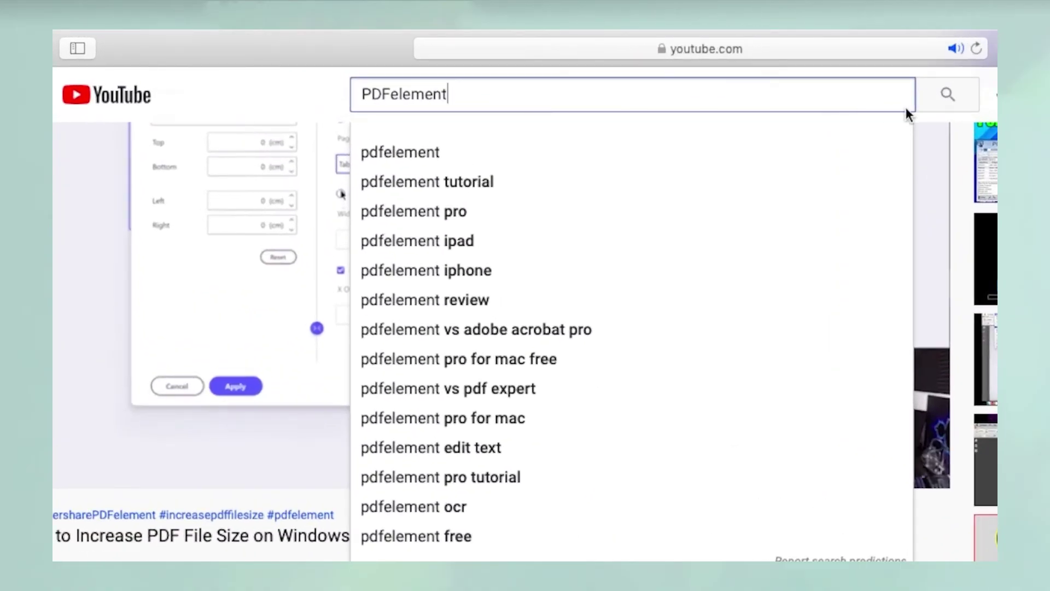
# - Search YouTube for PDFelement, like 'How to Increase PDF File Size', and subscribe to Wondershare PDFelement
pyautogui.click(953, 105)
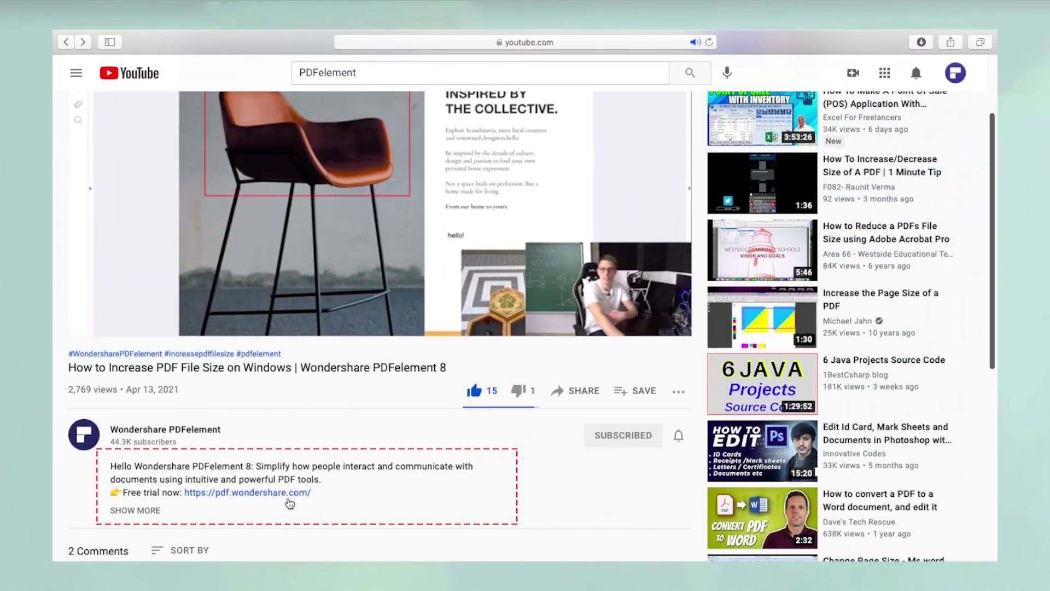
pyautogui.click(323, 496)
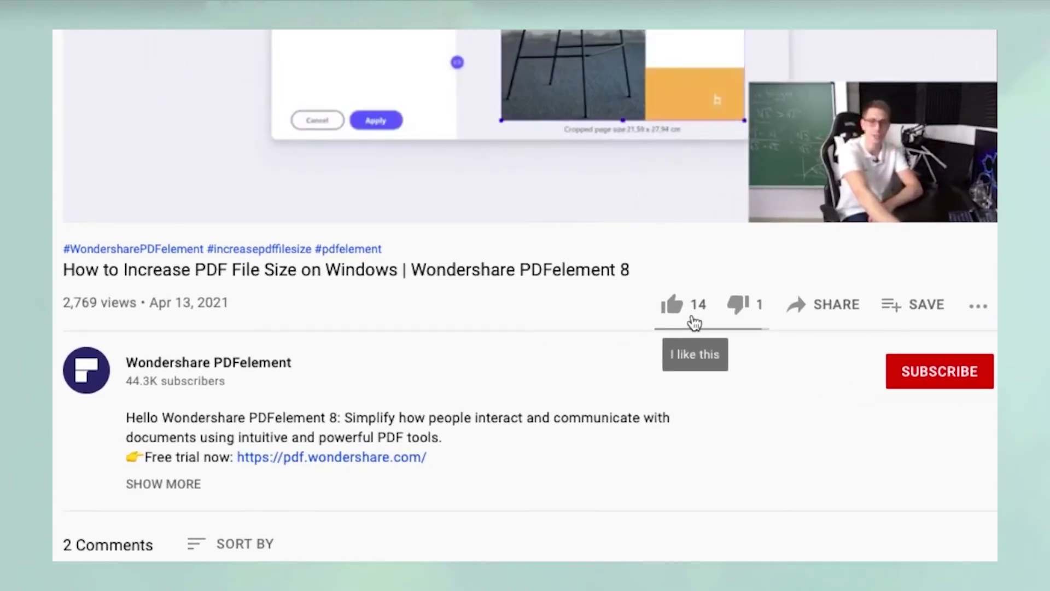
pyautogui.click(683, 326)
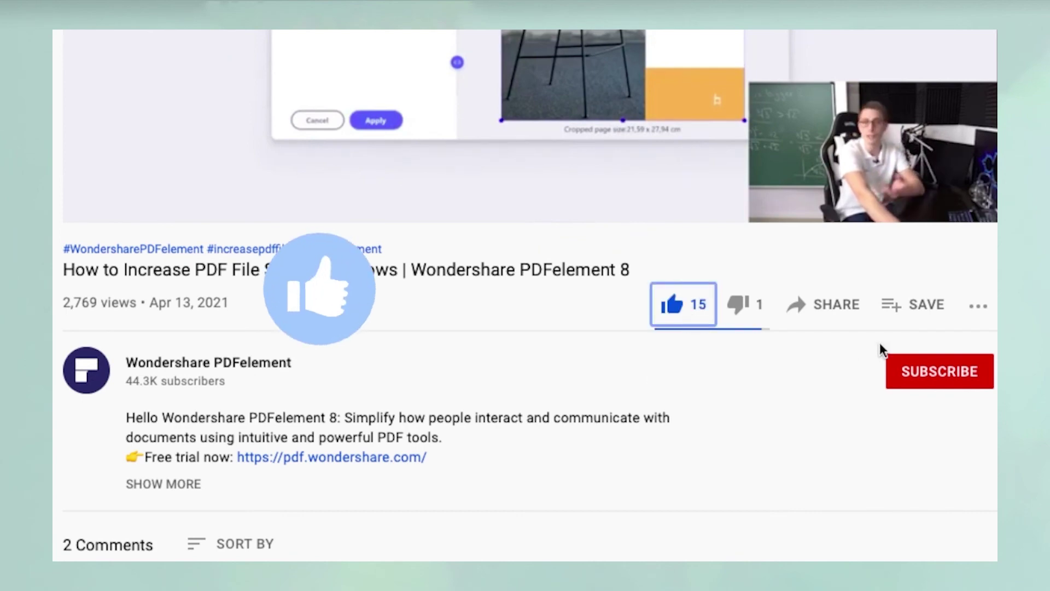
pyautogui.click(956, 384)
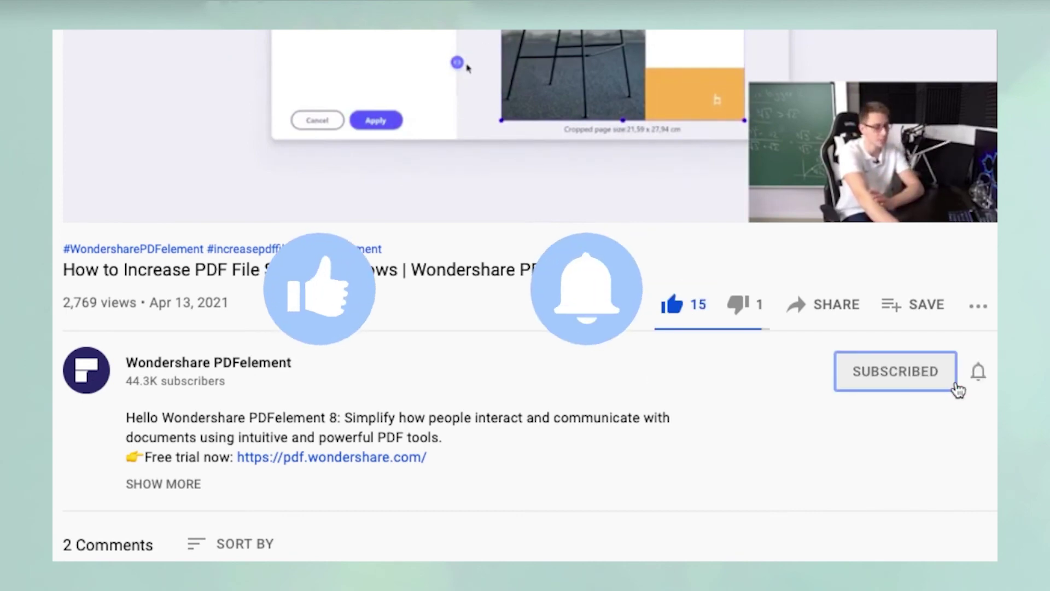